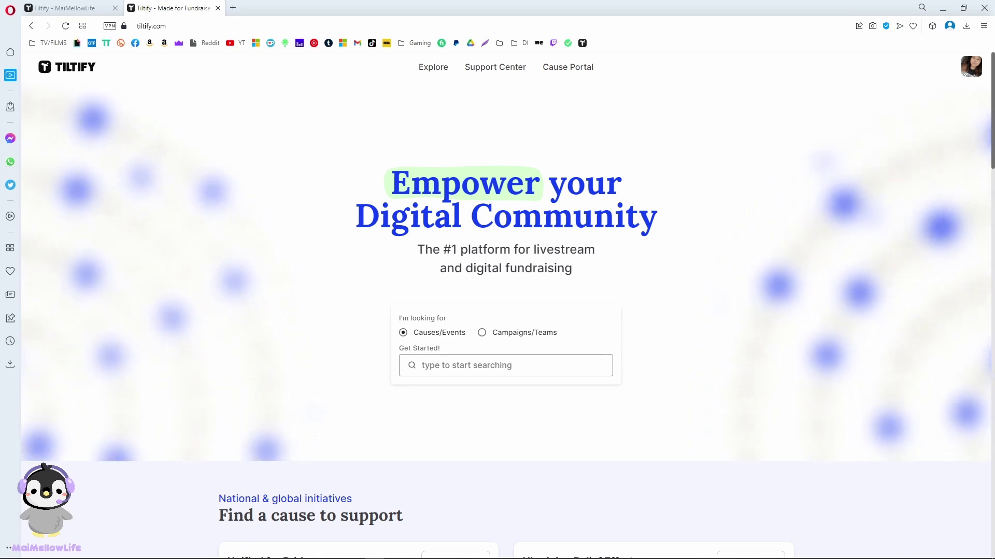
# Step: Start a cause or event search in the homepage's 'Empower your Digital Community' panel
pyautogui.click(456, 333)
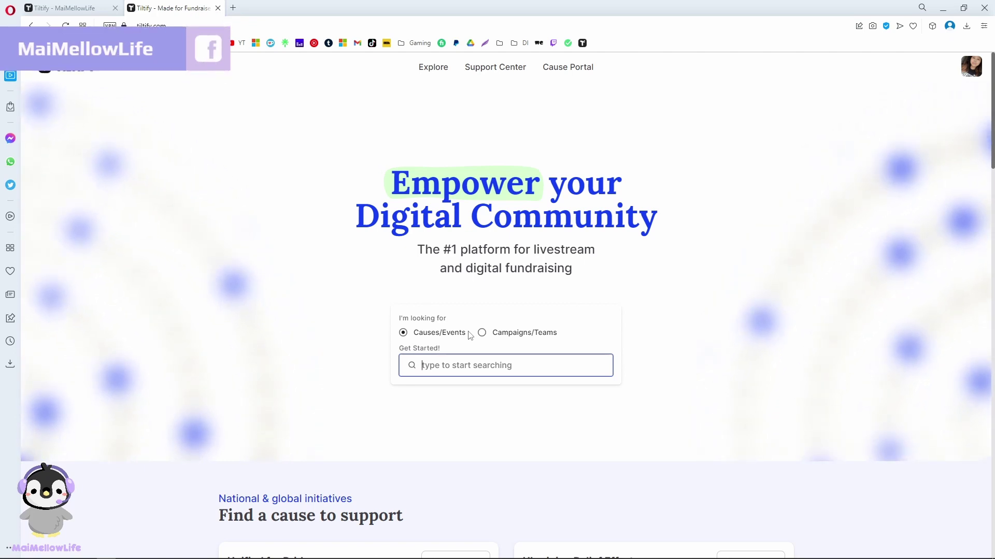
# Step: Go to the account dashboard and begin creating a new individual campaign
pyautogui.click(970, 65)
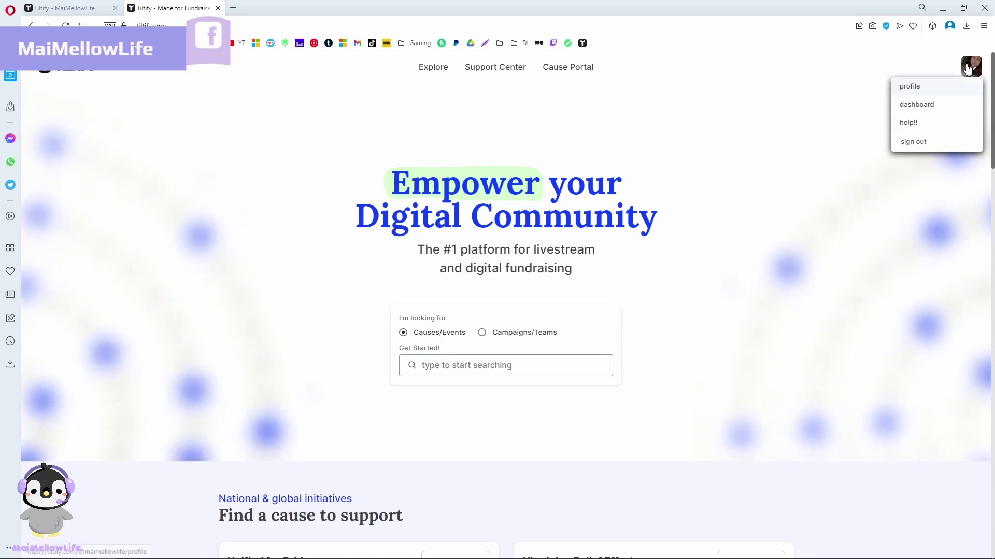
pyautogui.click(917, 104)
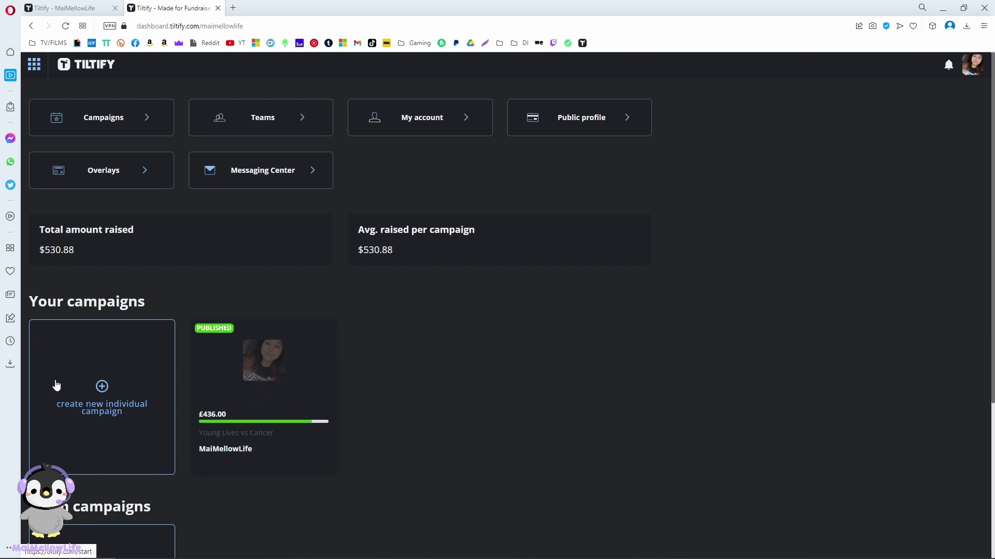
pyautogui.click(99, 384)
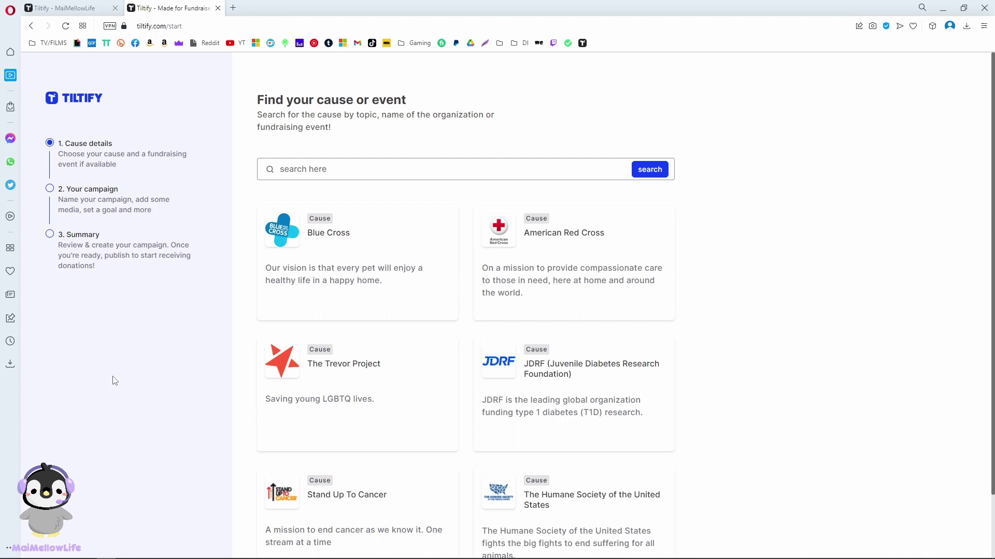
# Step: Page through the available causes, then return to the account dashboard
pyautogui.scroll(-2, 333, 357)
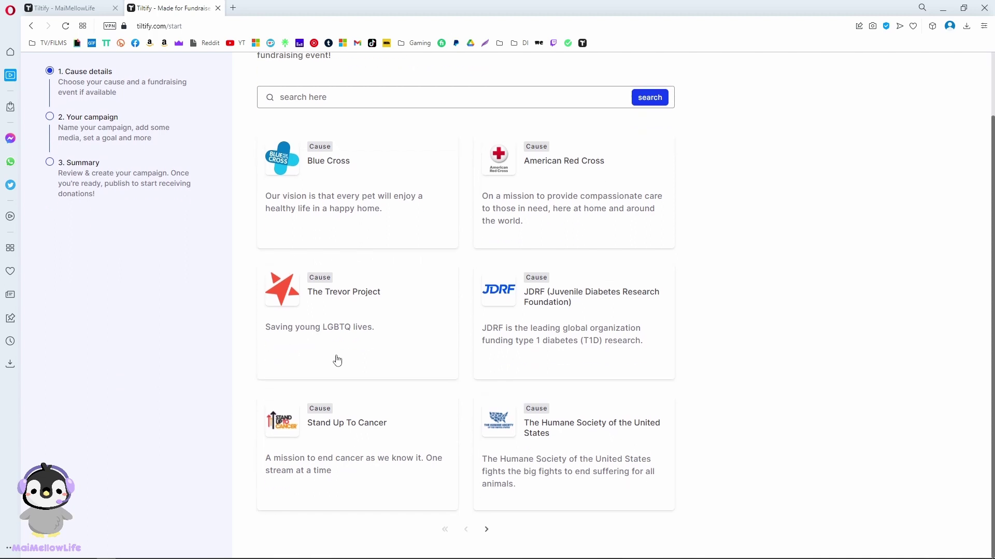
pyautogui.click(466, 529)
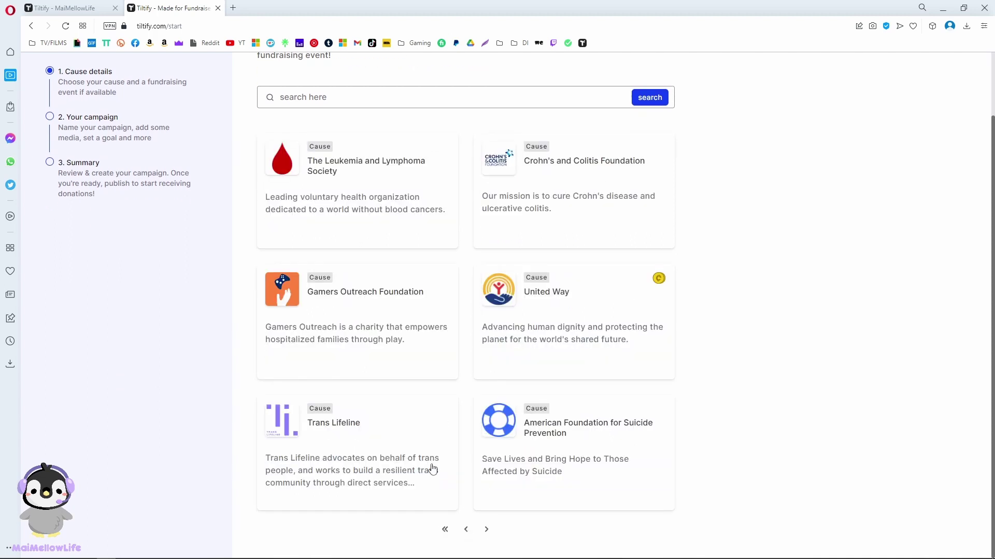
pyautogui.hotkey('alt', 'Left')
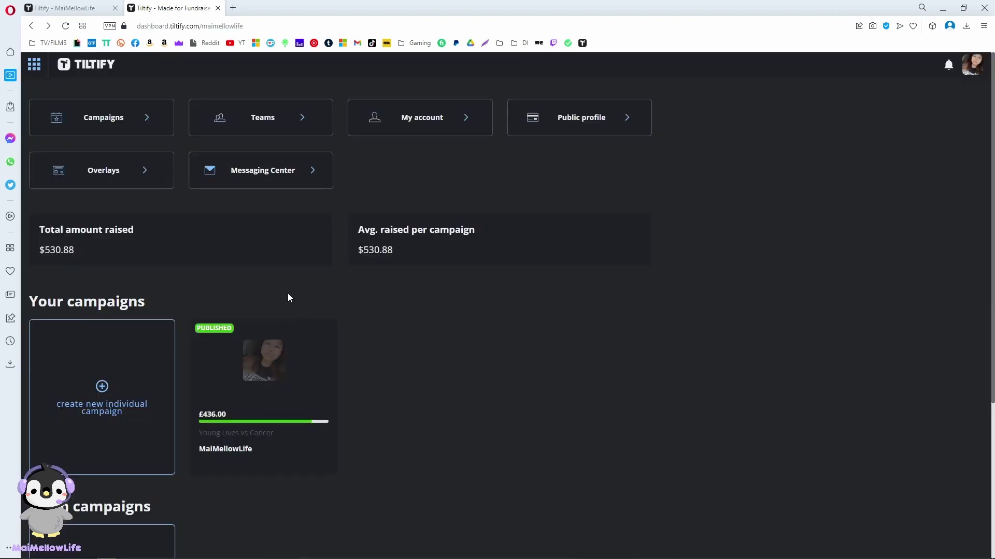
# Step: Open the Young Lives vs Cancer campaign and review its details, including the £500.00 goal
pyautogui.click(138, 130)
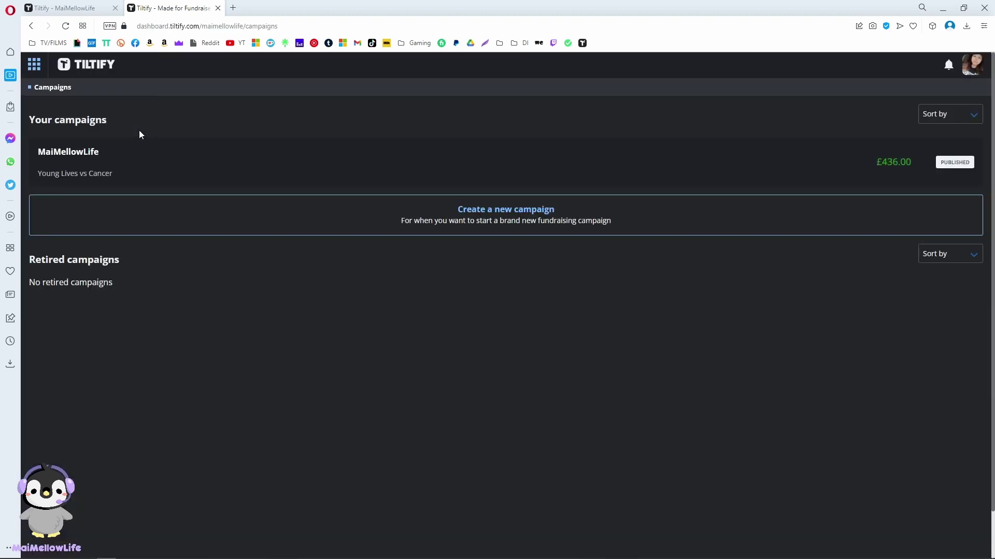
pyautogui.click(210, 166)
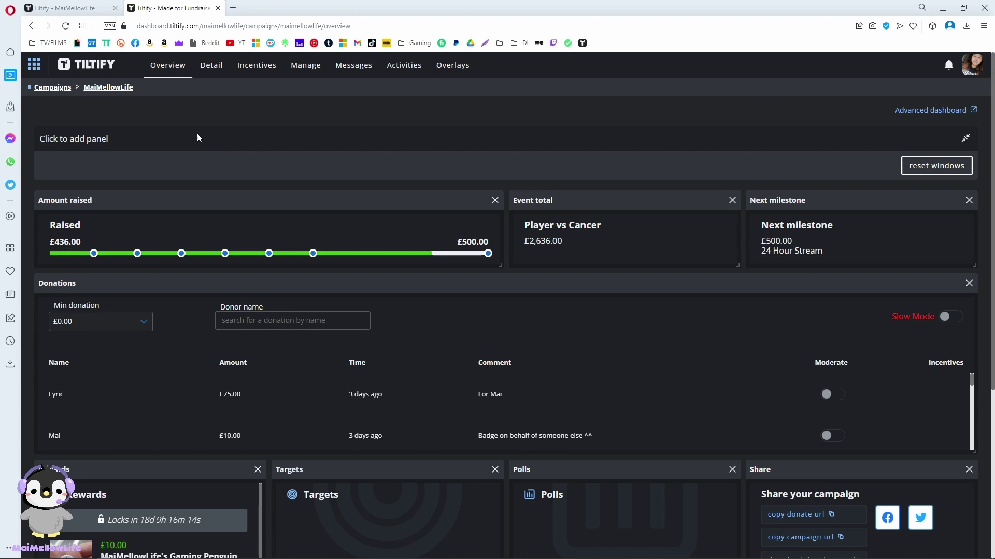
pyautogui.click(218, 67)
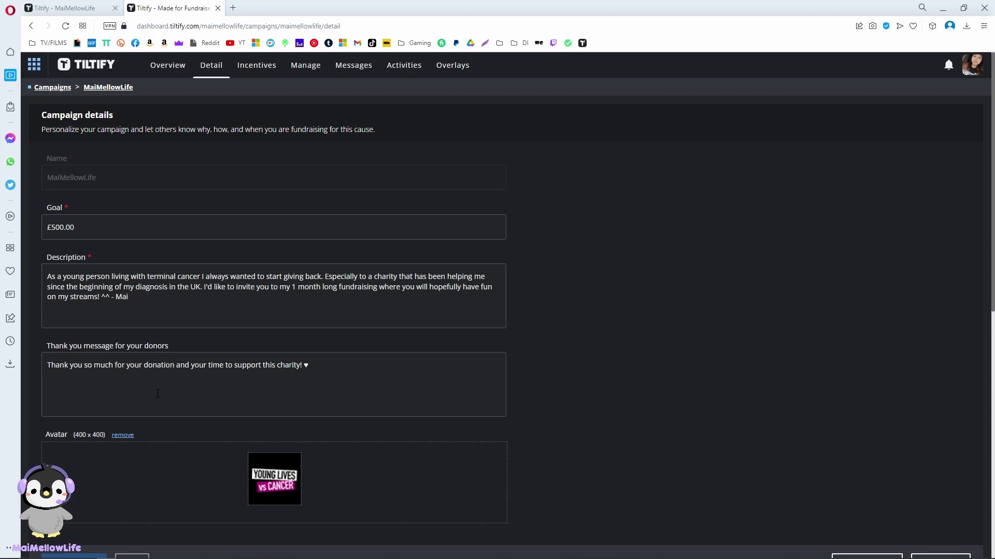
pyautogui.scroll(-2, 158, 396)
pyautogui.scroll(2, 158, 401)
# Step: From the campaign's rewards, start a new reward and tick 'Shipping required'
pyautogui.click(267, 74)
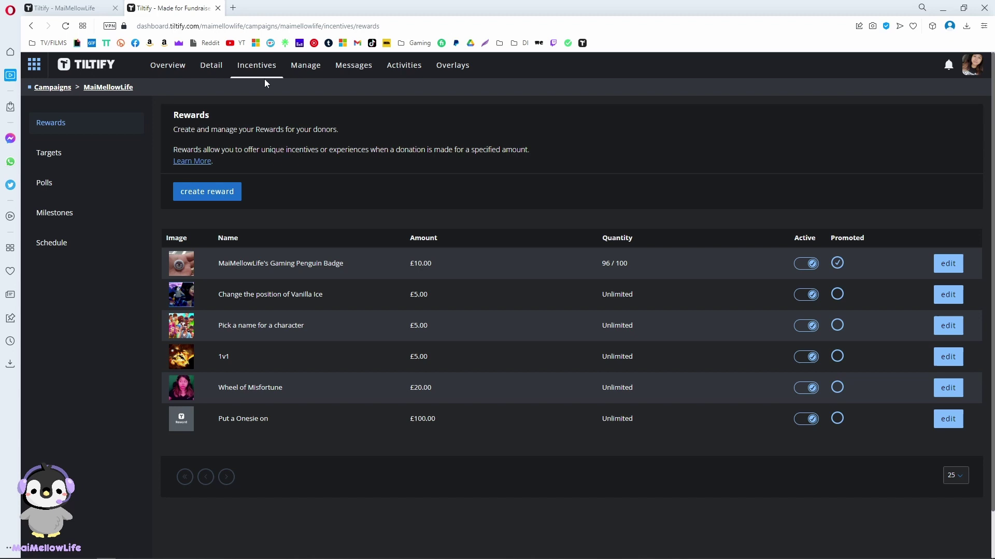
pyautogui.click(204, 192)
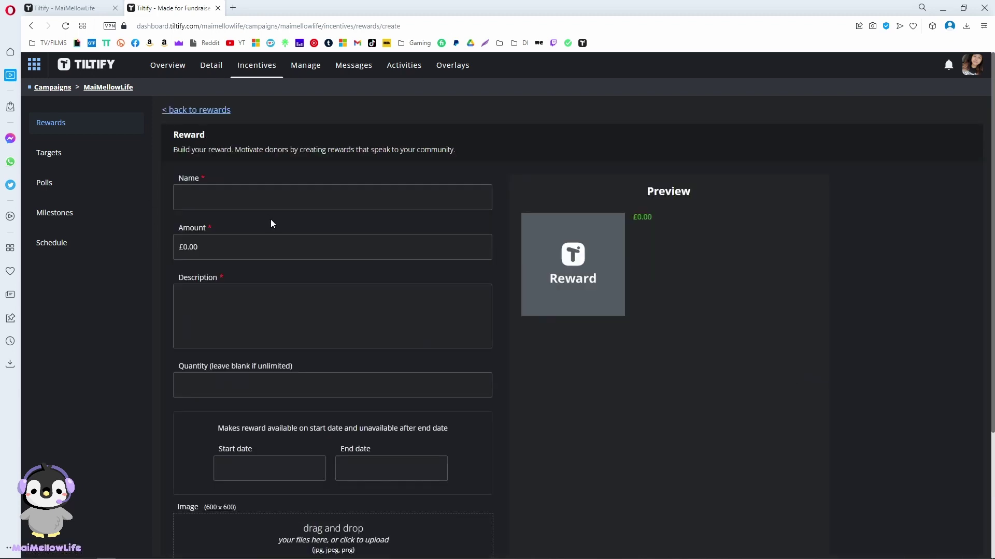
pyautogui.scroll(-3, 274, 228)
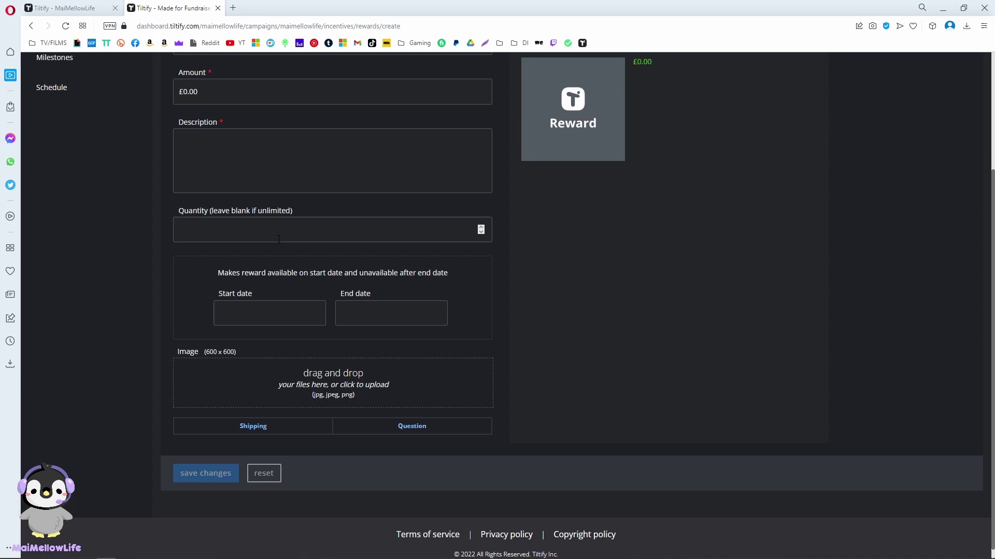
pyautogui.scroll(2, 279, 239)
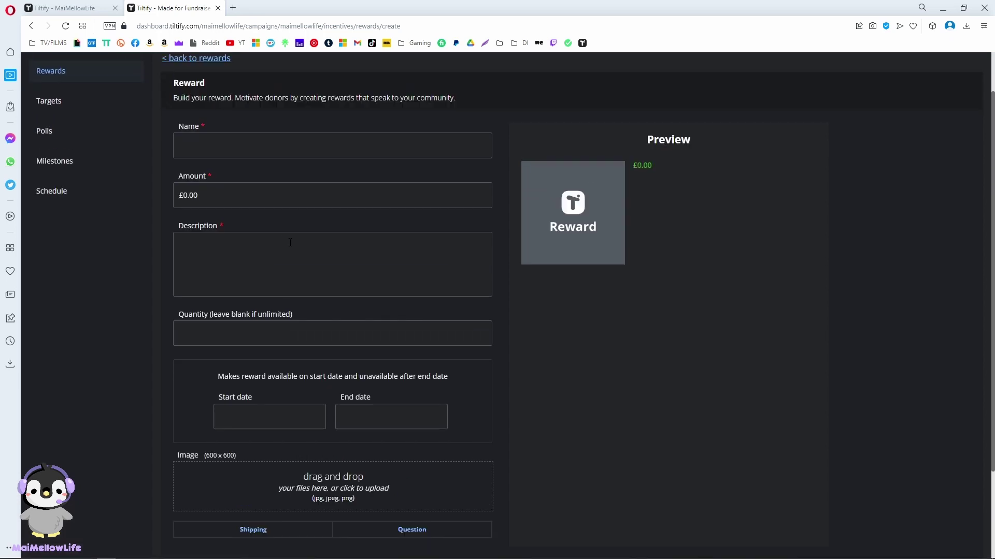
pyautogui.scroll(-2, 290, 242)
pyautogui.click(325, 425)
pyautogui.scroll(-1, 284, 313)
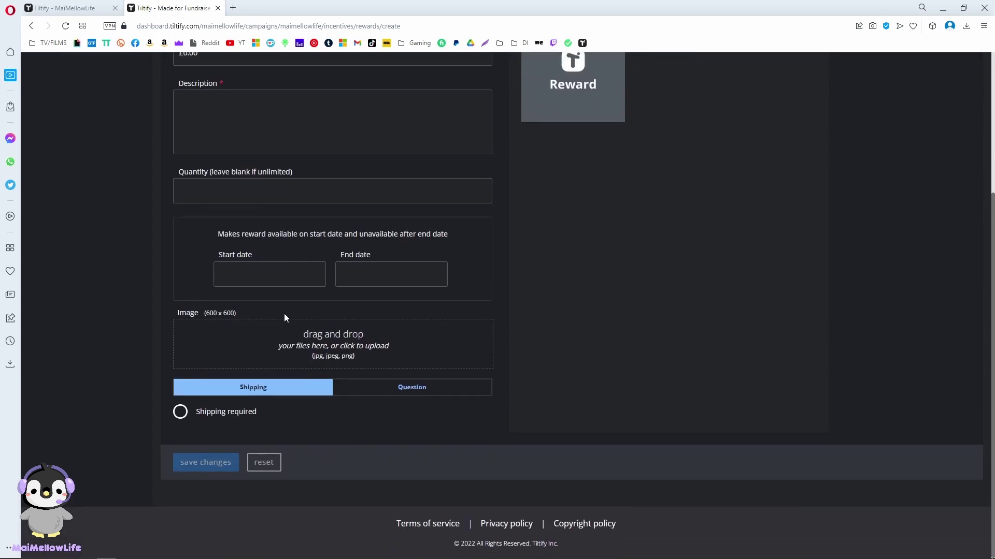
pyautogui.click(219, 419)
pyautogui.click(212, 414)
pyautogui.click(178, 414)
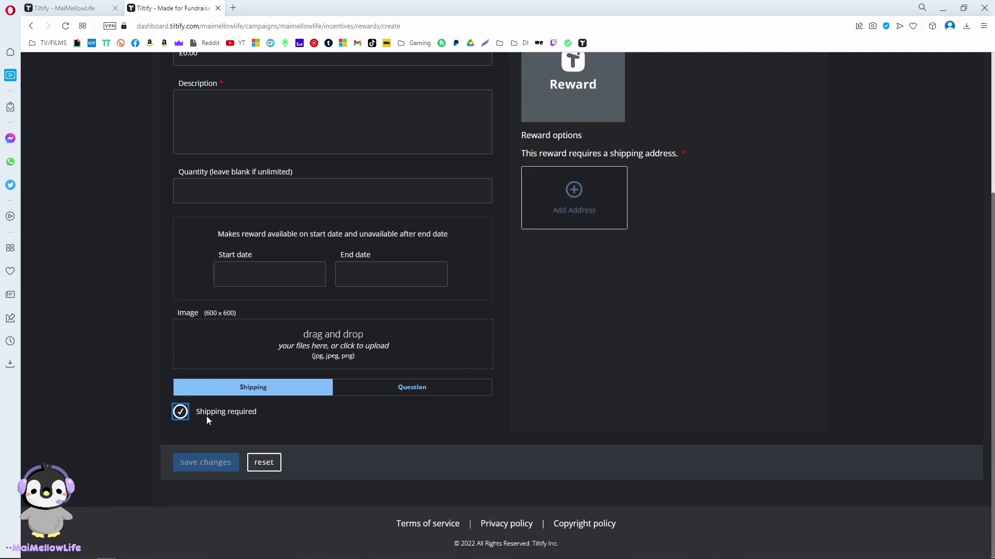
pyautogui.scroll(4, 528, 299)
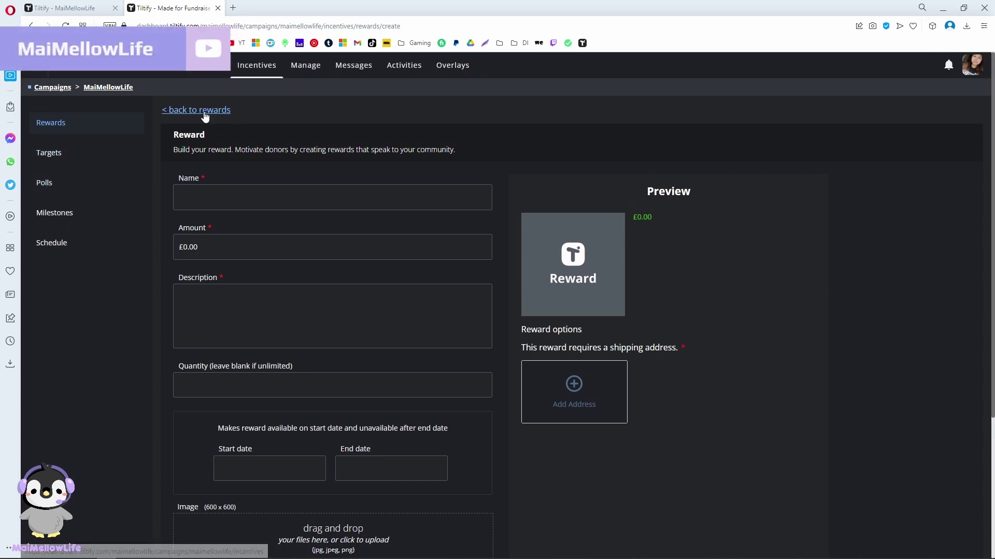
pyautogui.click(295, 77)
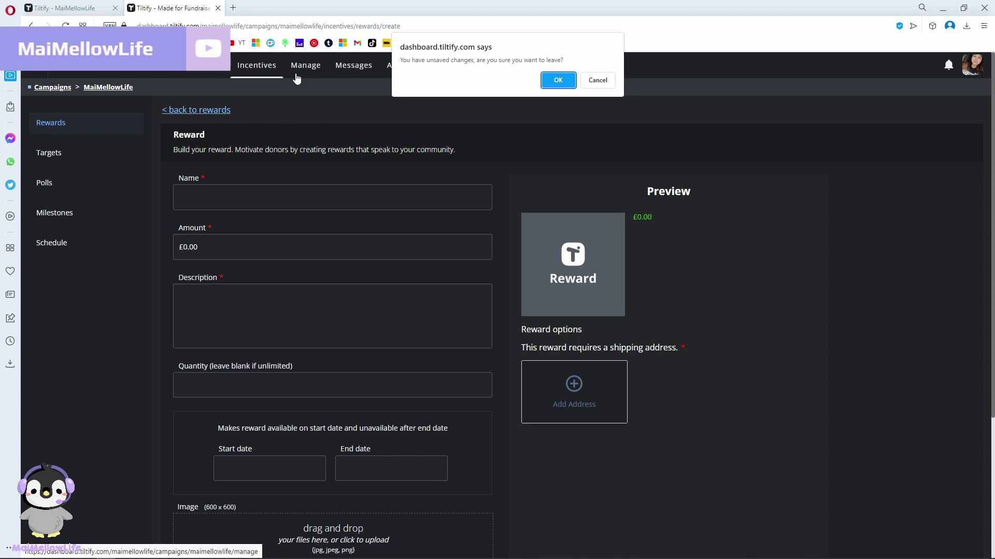
pyautogui.click(554, 79)
pyautogui.scroll(-1, 232, 163)
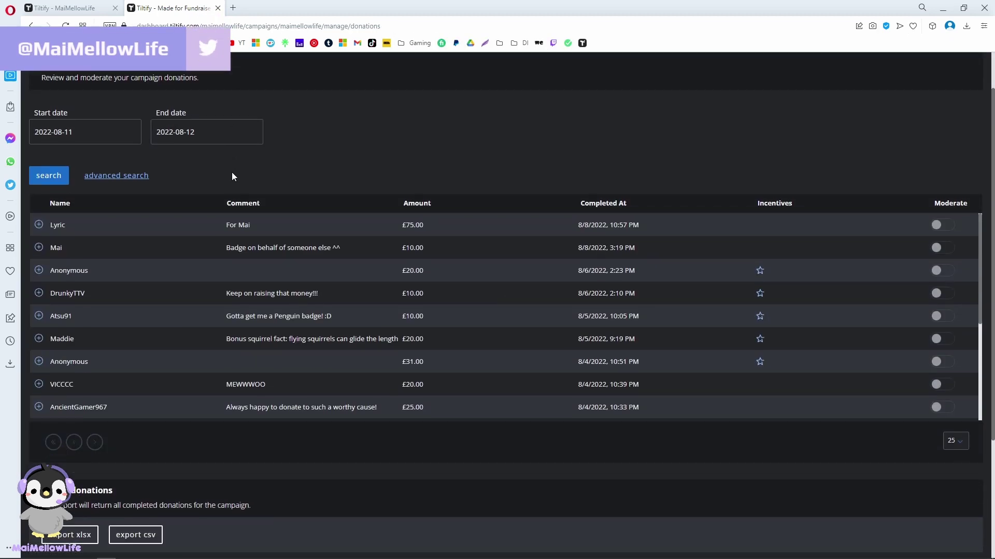
pyautogui.scroll(1, 234, 174)
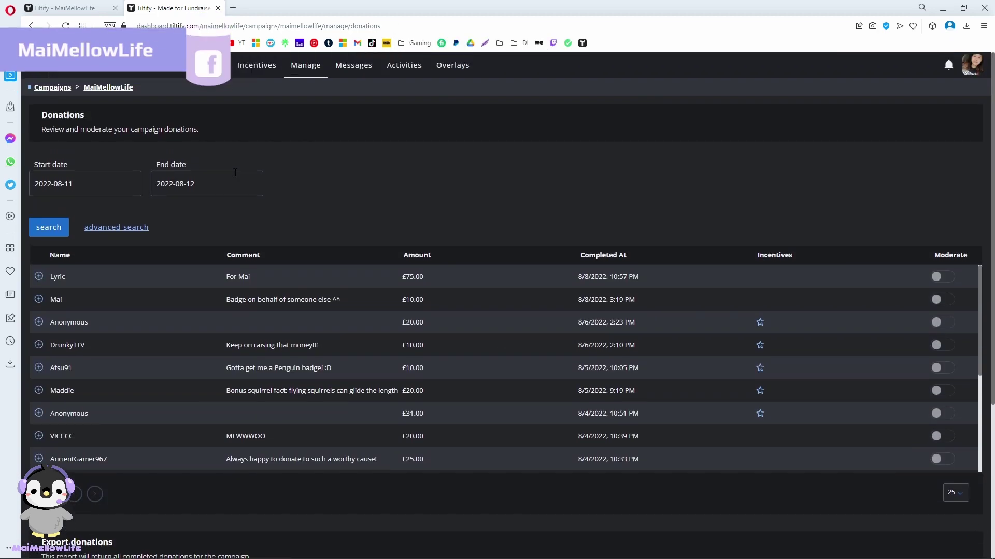
pyautogui.scroll(-3, 235, 172)
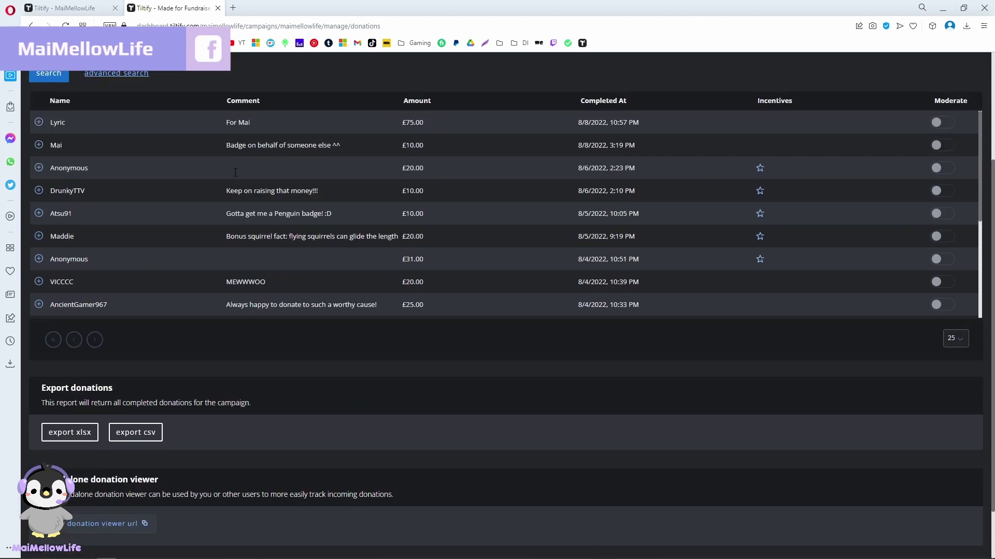
pyautogui.scroll(3, 235, 172)
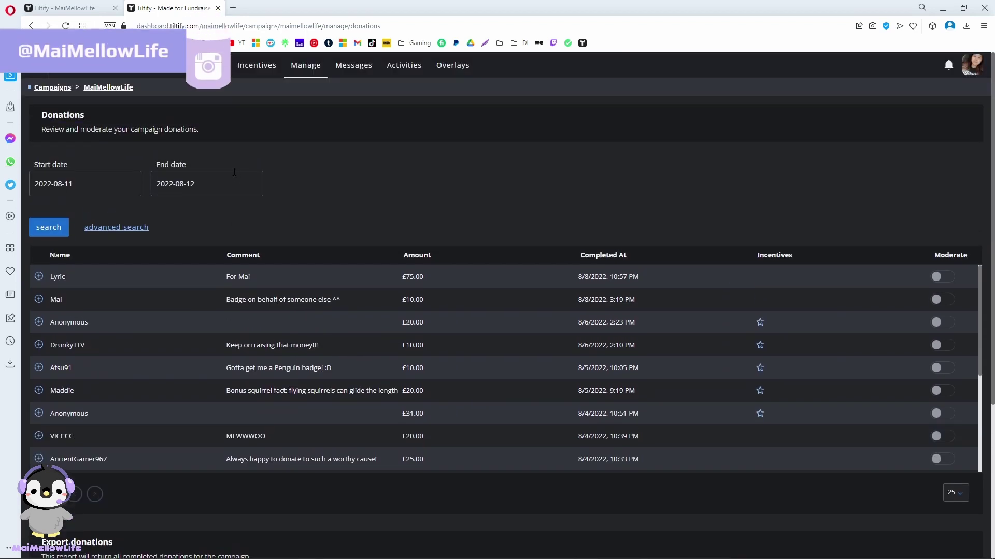
pyautogui.scroll(-4, 235, 174)
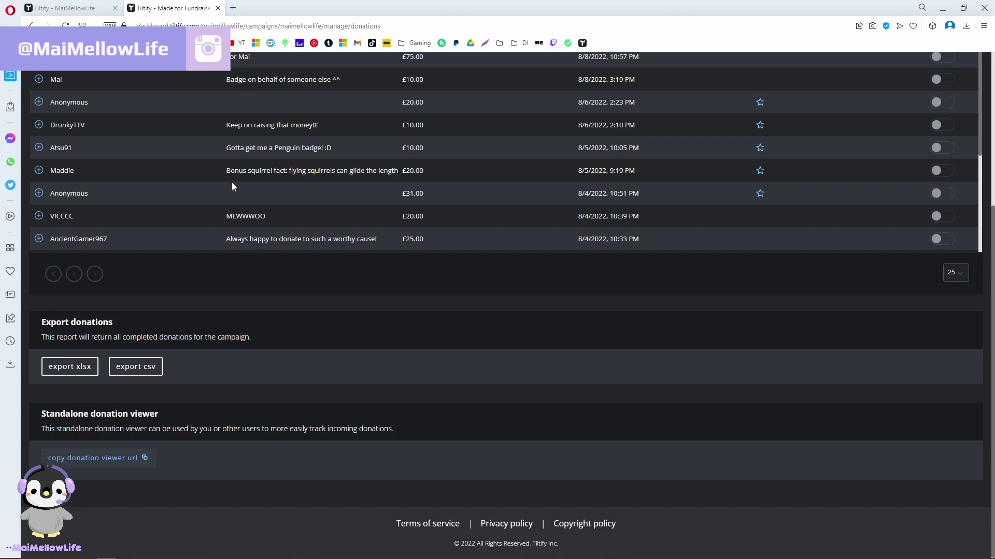
pyautogui.scroll(4, 231, 186)
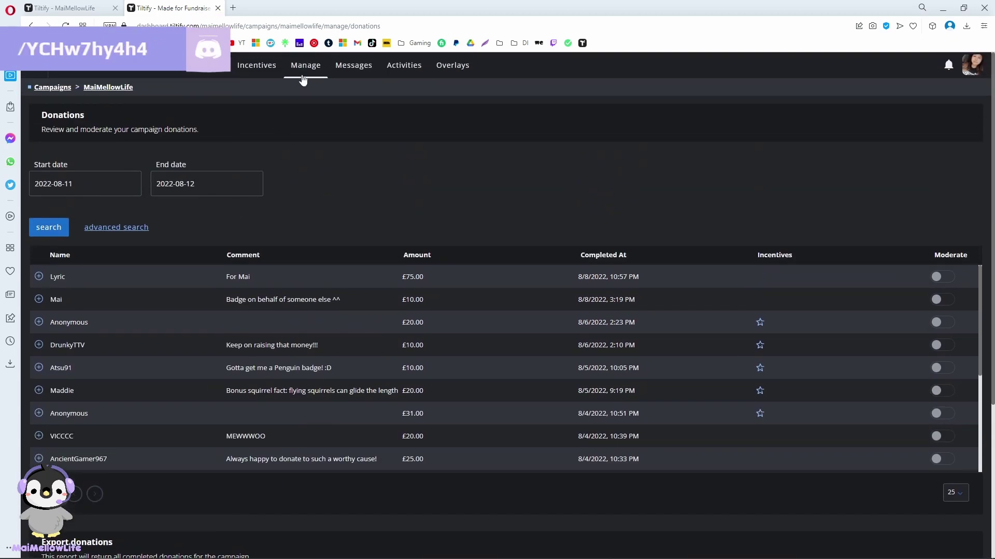
pyautogui.scroll(-1, 303, 185)
pyautogui.scroll(1, 302, 184)
pyautogui.scroll(-7, 101, 165)
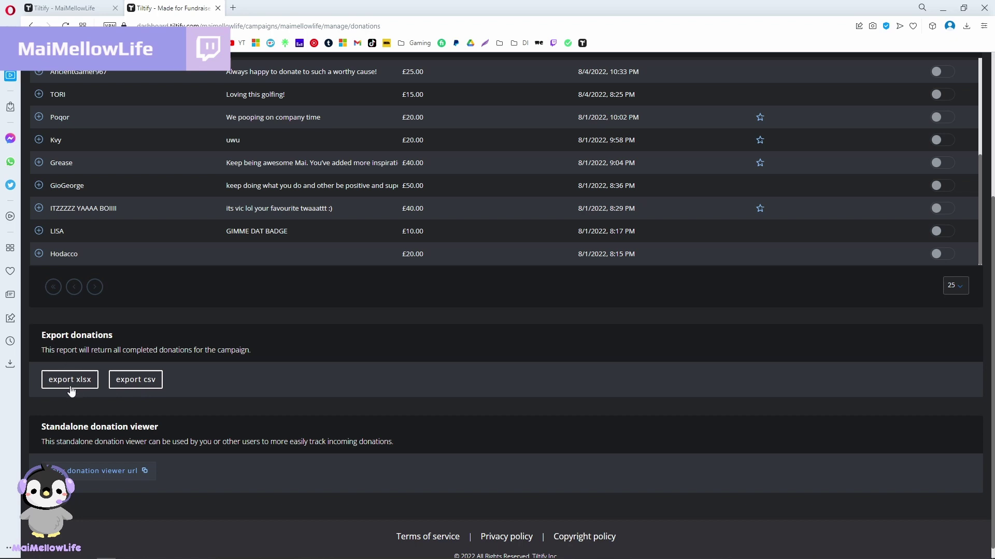
pyautogui.scroll(4, 214, 392)
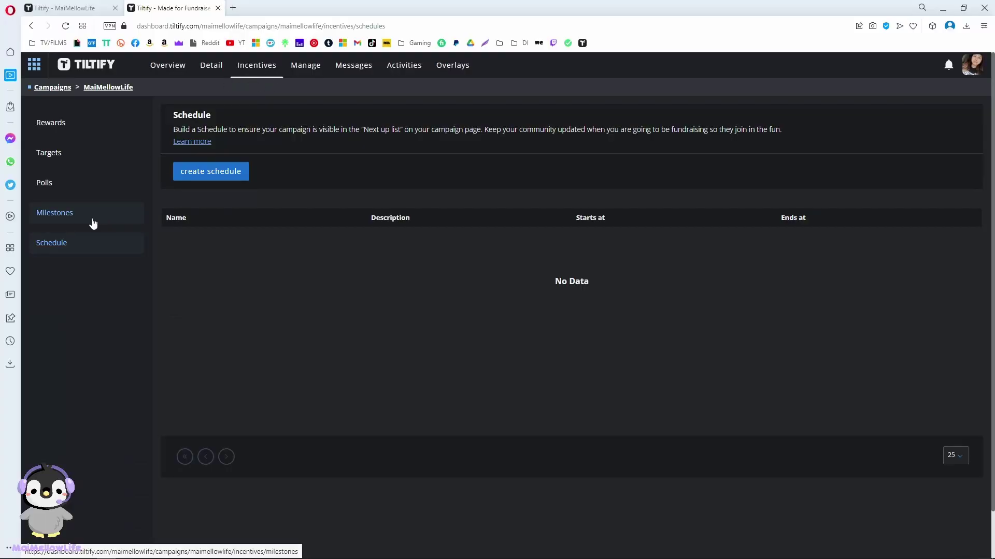
# Step: Review the seven milestones, glance at Rewards, and end on the empty Polls list
pyautogui.click(91, 222)
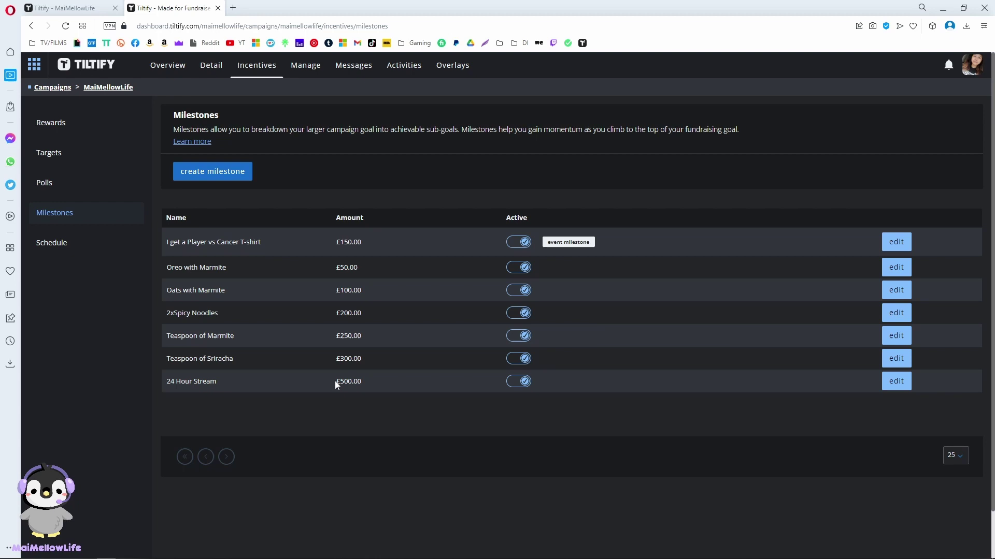
pyautogui.click(72, 187)
pyautogui.click(78, 127)
pyautogui.click(66, 184)
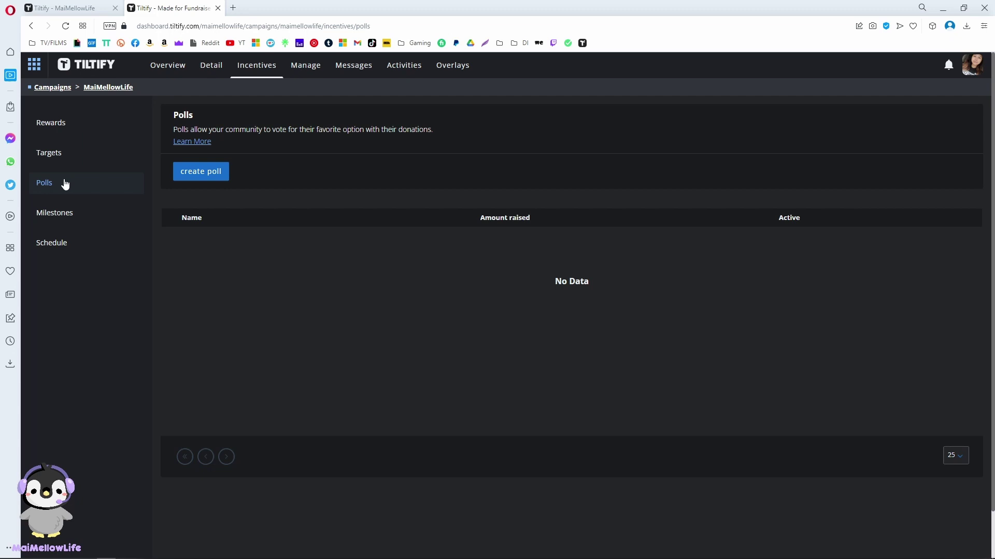
# Step: Scroll the Overview dashboard (£436.00 of £500.00 raised), then switch to the public campaign page
pyautogui.click(168, 66)
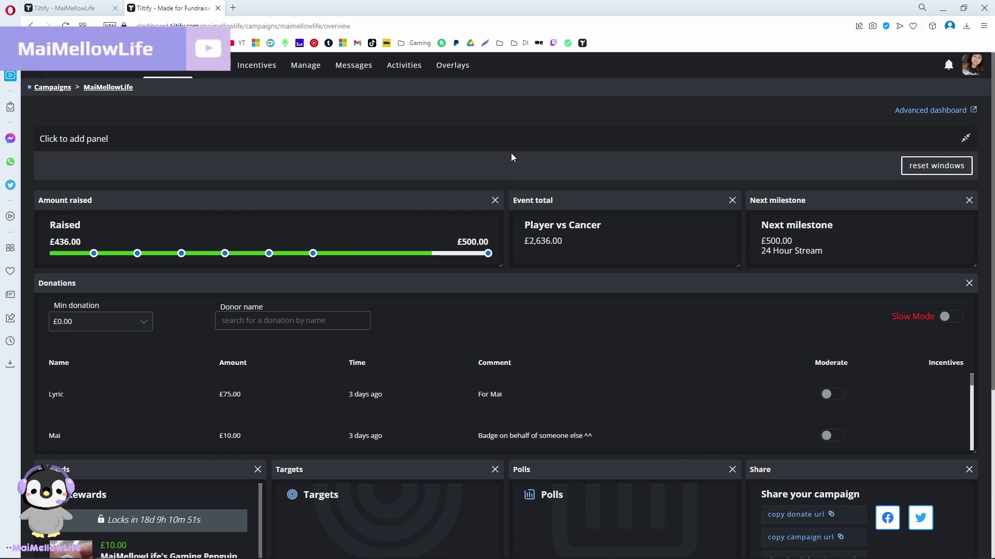
pyautogui.scroll(-10, 514, 196)
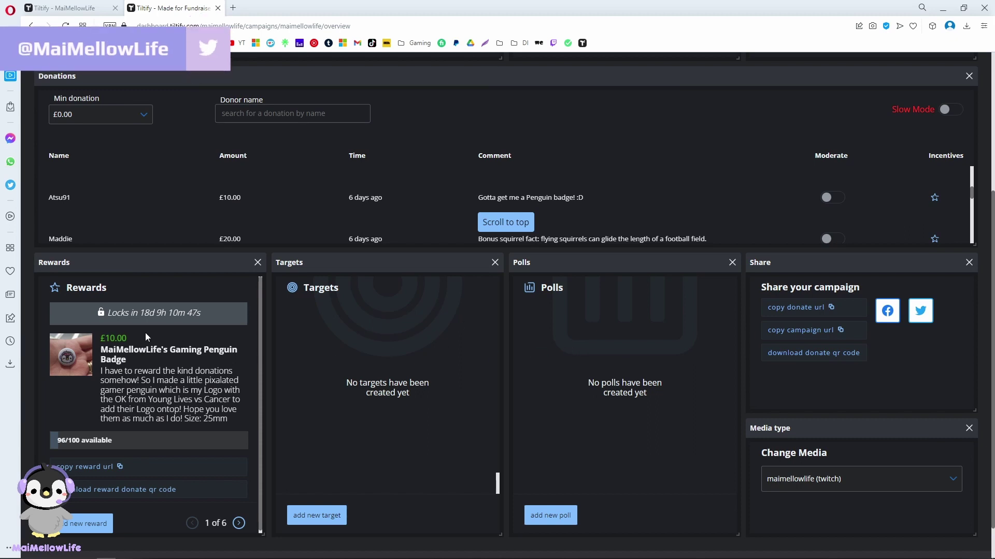
pyautogui.scroll(4, 325, 306)
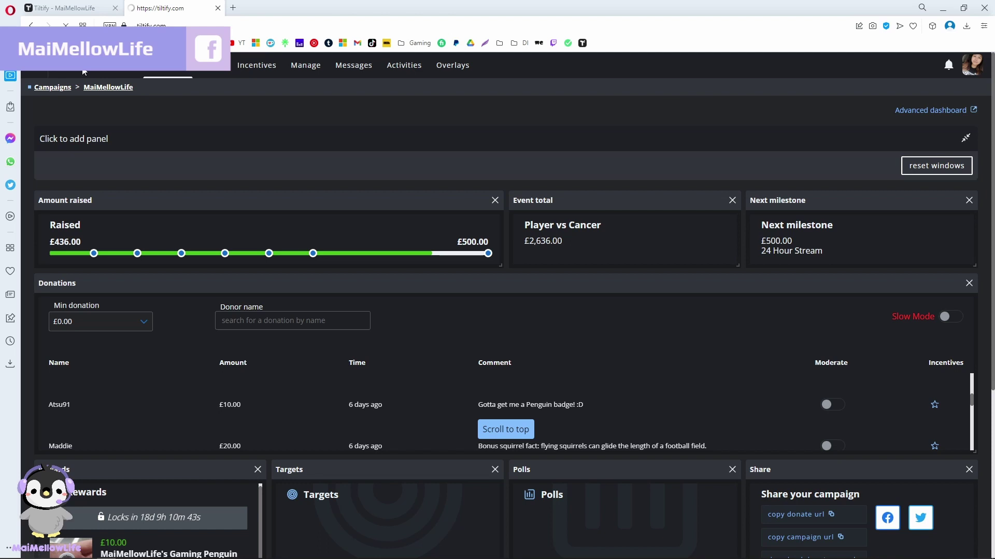
pyautogui.hotkey('ctrl', 'Tab')
# Step: Close the dashboard tab and start a donation from the public campaign page
pyautogui.click(217, 7)
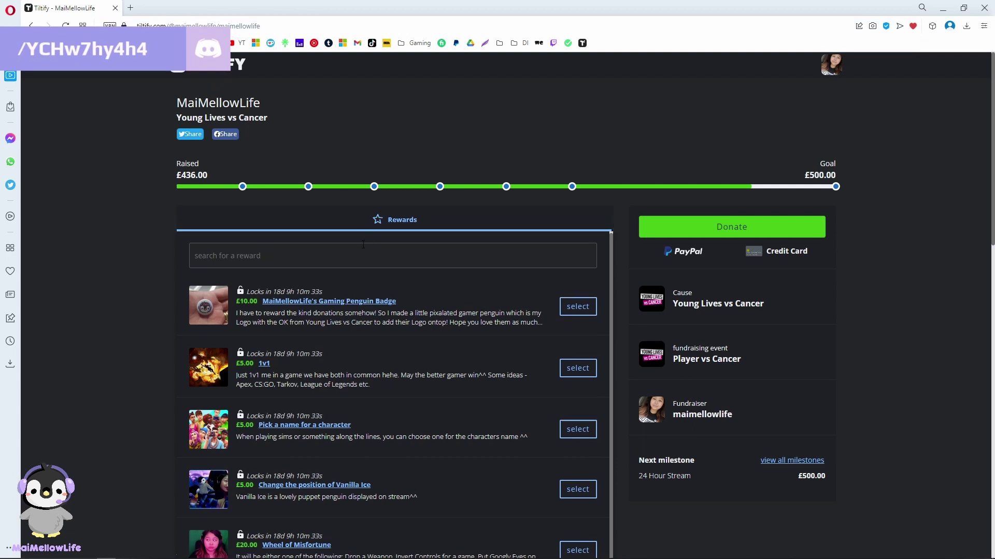
pyautogui.click(356, 221)
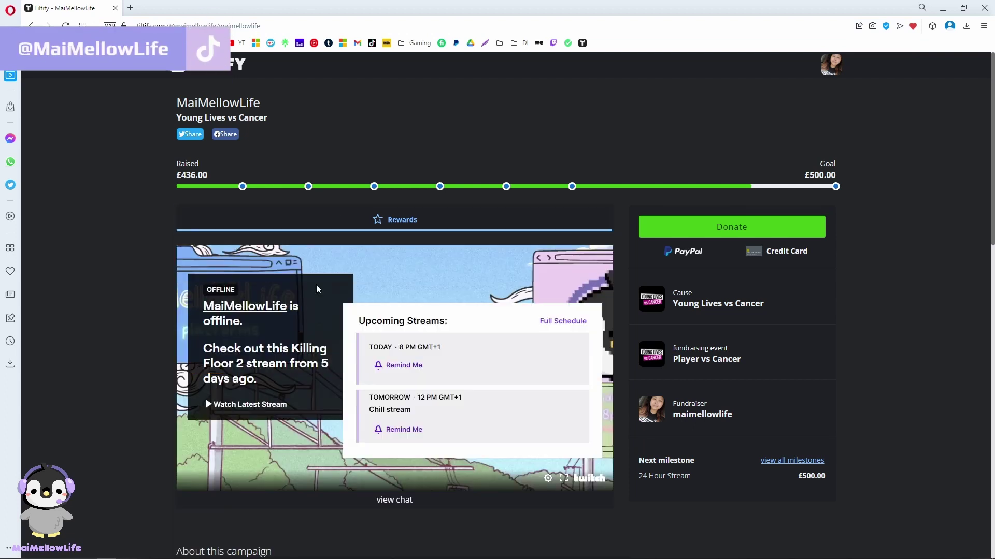
pyautogui.click(705, 234)
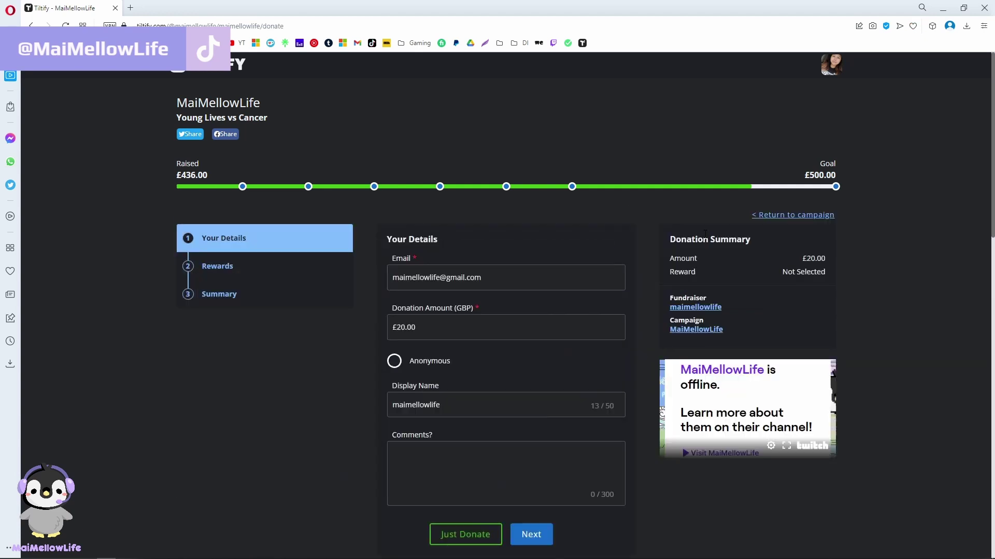
# Step: Browse the donation's reward options, then reach the £20.00 summary with no reward chosen
pyautogui.click(295, 266)
pyautogui.click(290, 244)
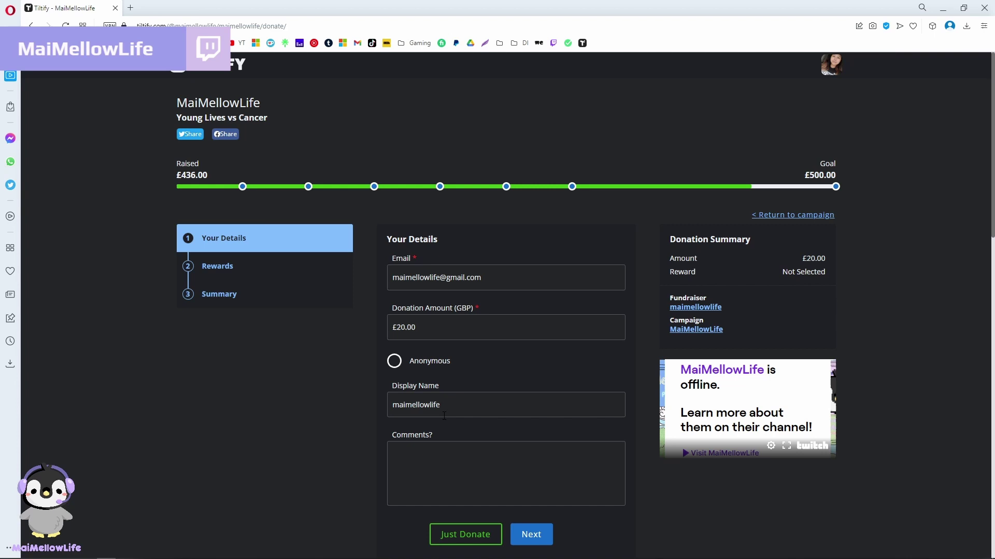
pyautogui.click(270, 268)
pyautogui.scroll(-2, 470, 324)
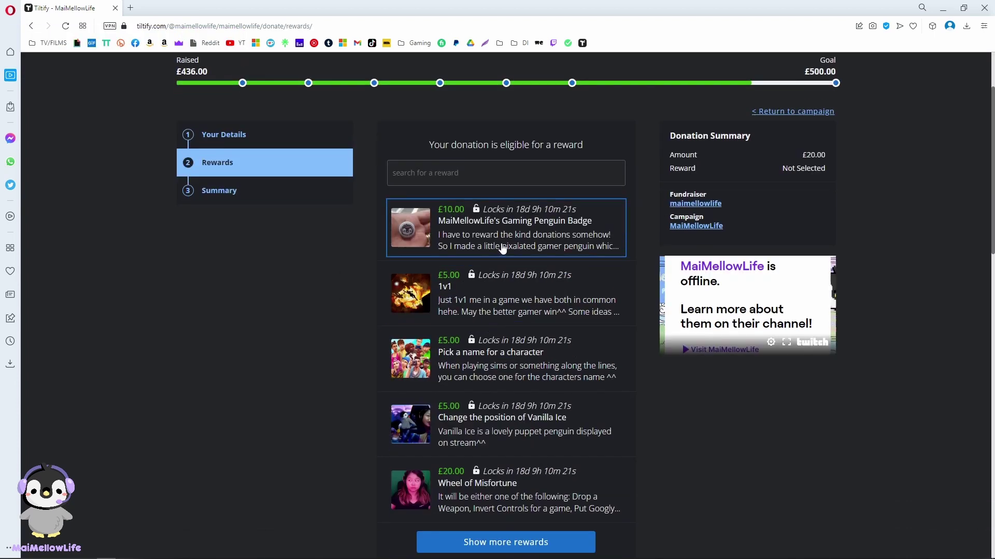
pyautogui.scroll(-1, 514, 348)
pyautogui.scroll(-1, 514, 348)
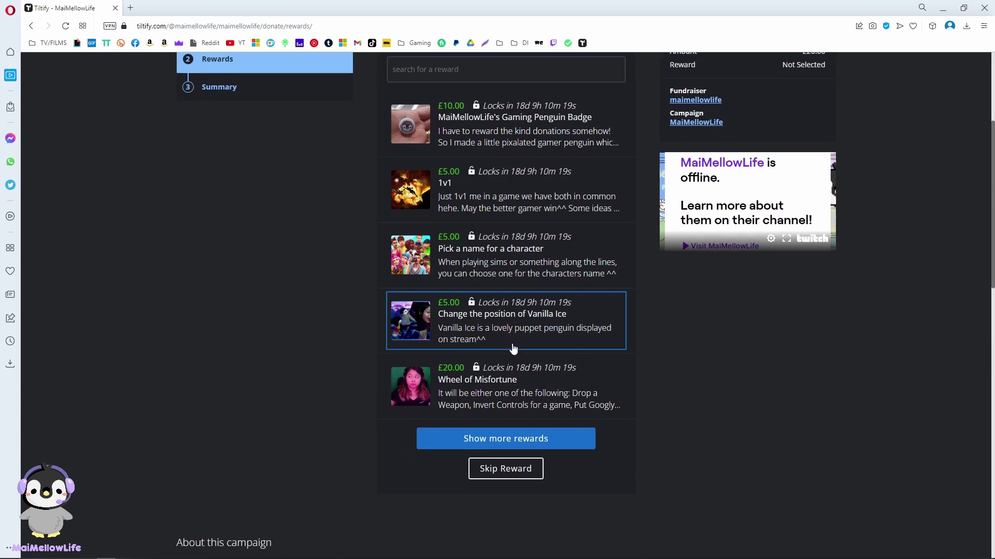
pyautogui.scroll(2, 513, 347)
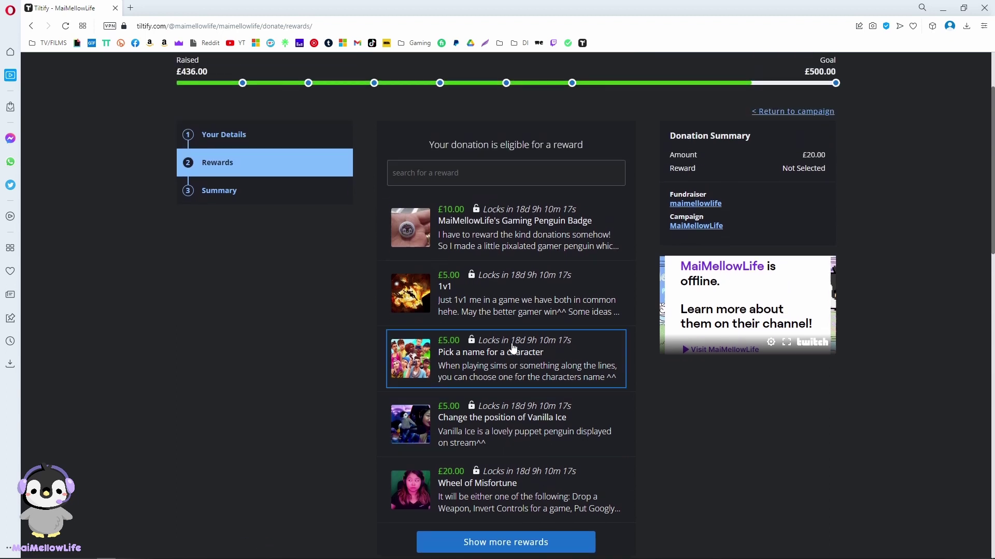
pyautogui.click(297, 199)
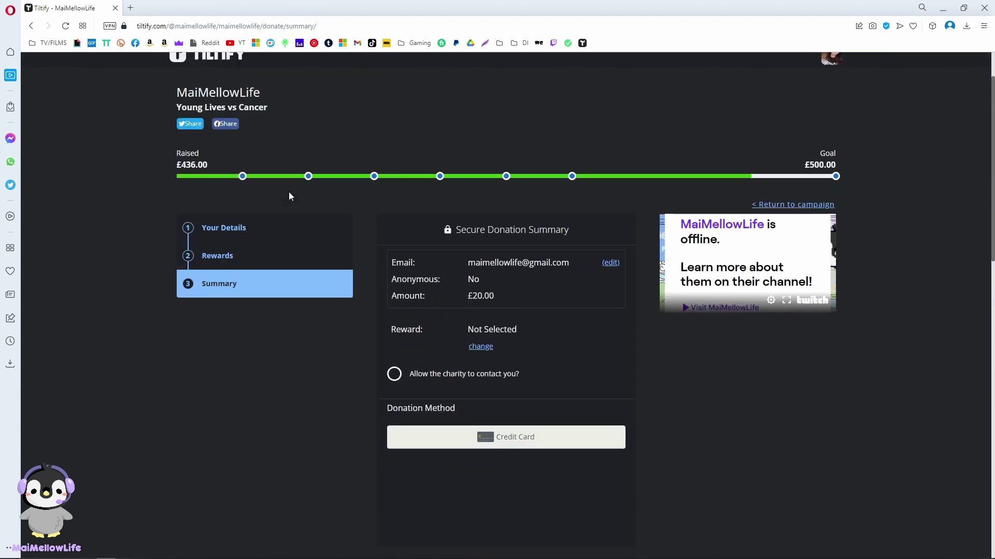
# Step: Return the £20.00 donation to the Your Details step
pyautogui.click(284, 237)
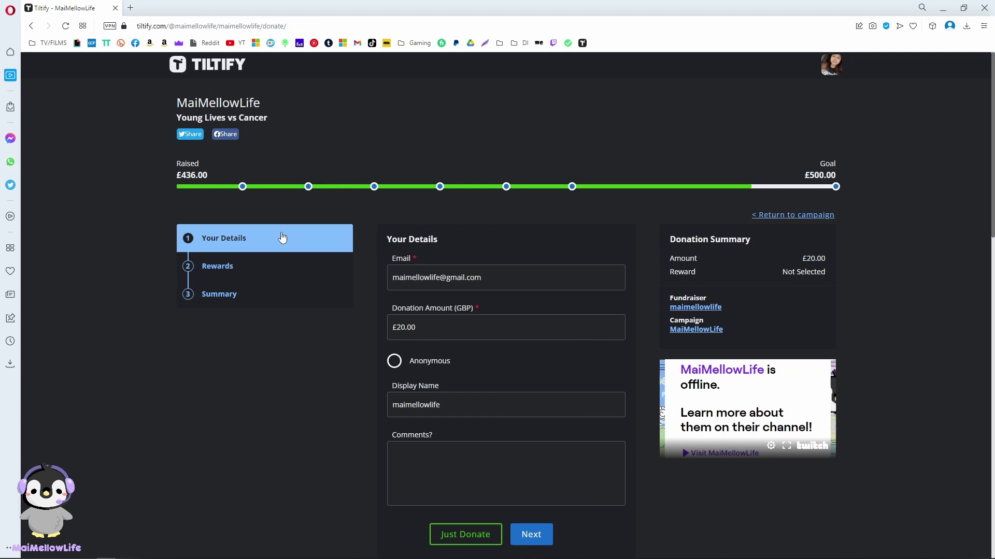